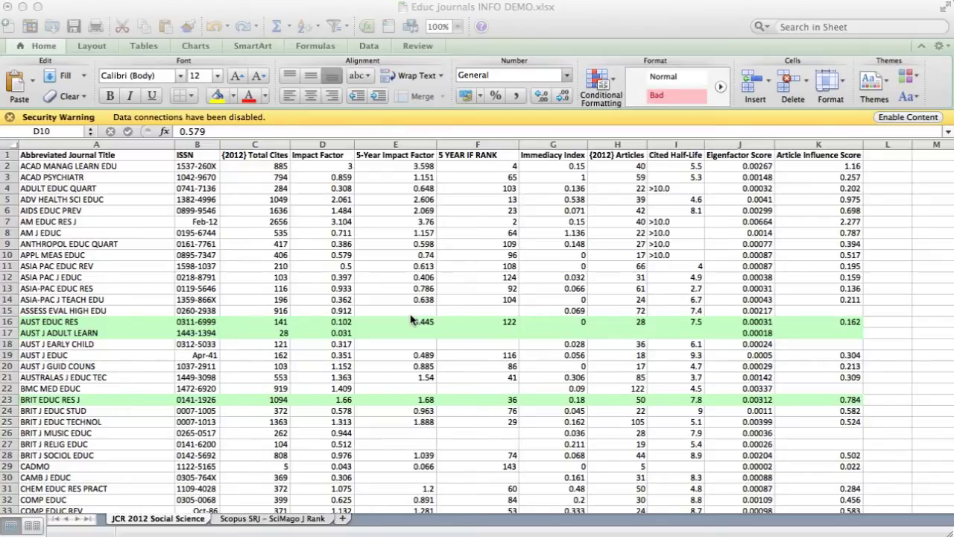
Scroll through the journal list, check an Impact Factor value and select the top Impact Factor cell
{"action": "left_click", "coordinate": [228, 279]}
{"action": "scroll", "coordinate": [298, 249], "scroll_direction": "down", "scroll_amount": 1}
{"action": "scroll", "coordinate": [298, 249], "scroll_direction": "down", "scroll_amount": 20}
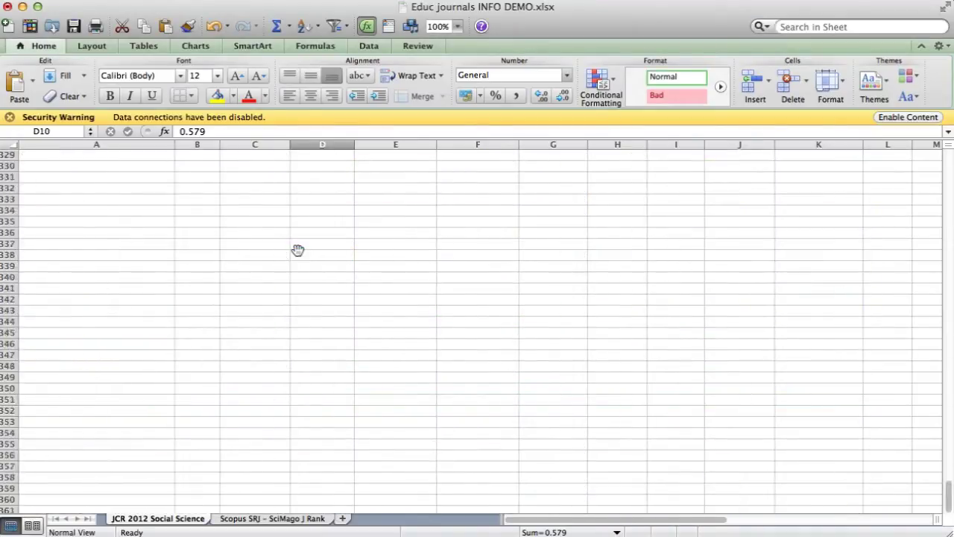
{"action": "scroll", "coordinate": [297, 250], "scroll_direction": "up", "scroll_amount": 7}
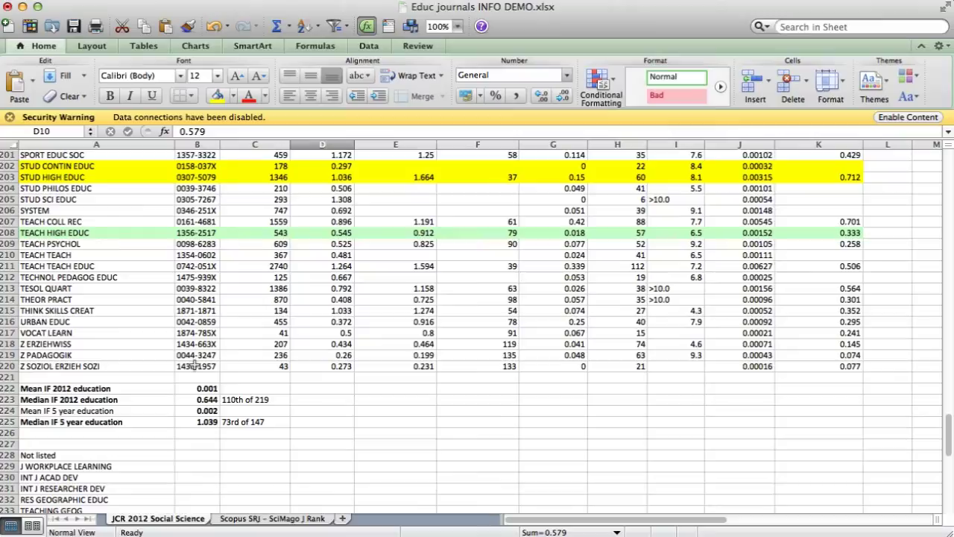
{"action": "scroll", "coordinate": [334, 366], "scroll_direction": "up", "scroll_amount": 20}
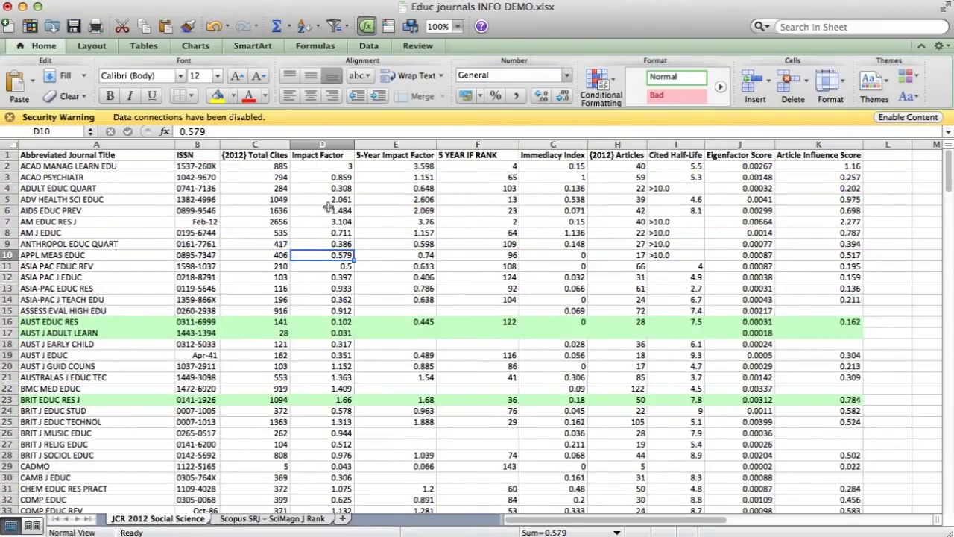
{"action": "left_click", "coordinate": [326, 265]}
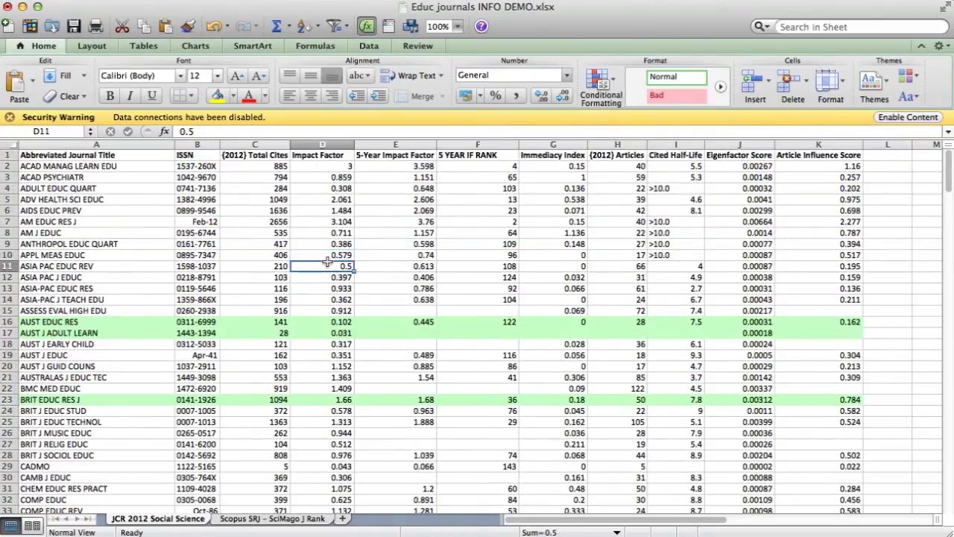
{"action": "left_click", "coordinate": [334, 170]}
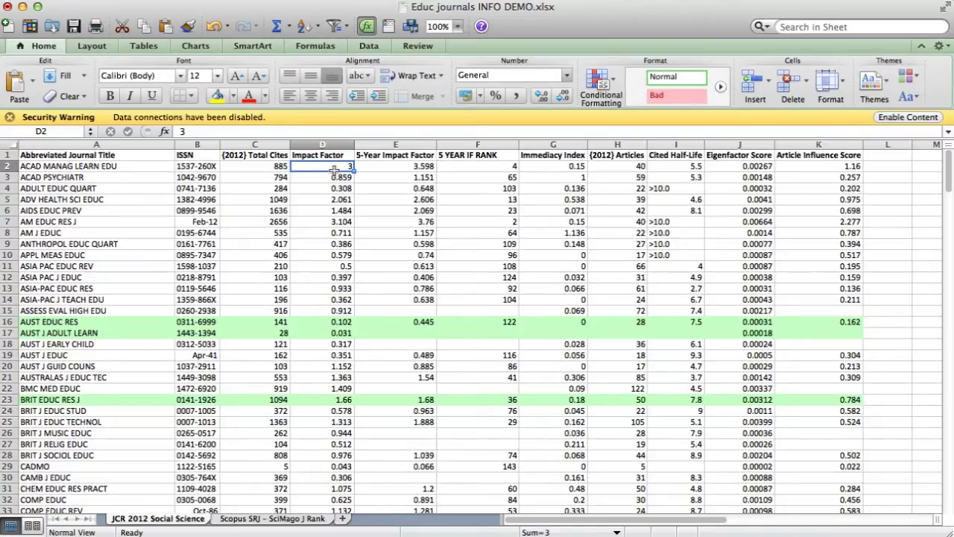
Turn on column filters and sort journals by Impact Factor in descending order
{"action": "left_click", "coordinate": [328, 1]}
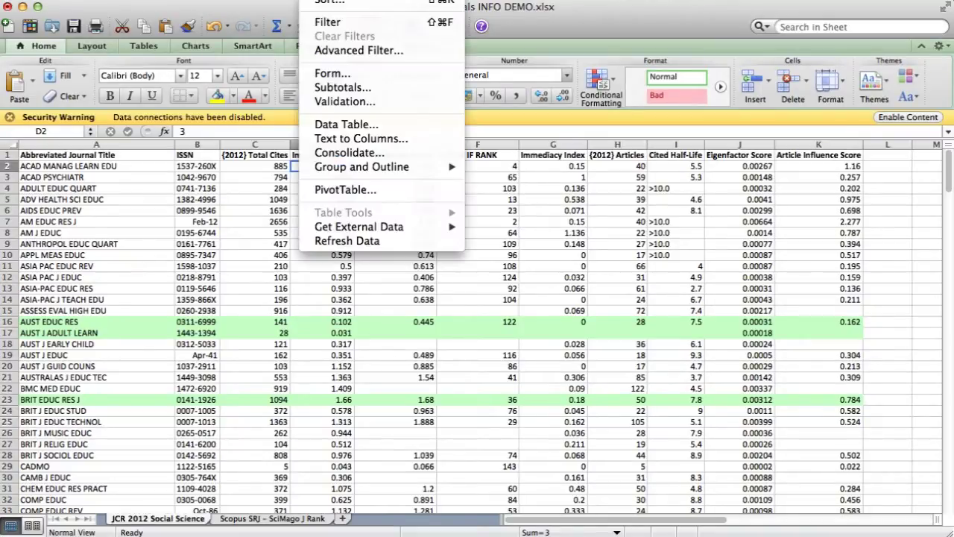
{"action": "left_click", "coordinate": [328, 22]}
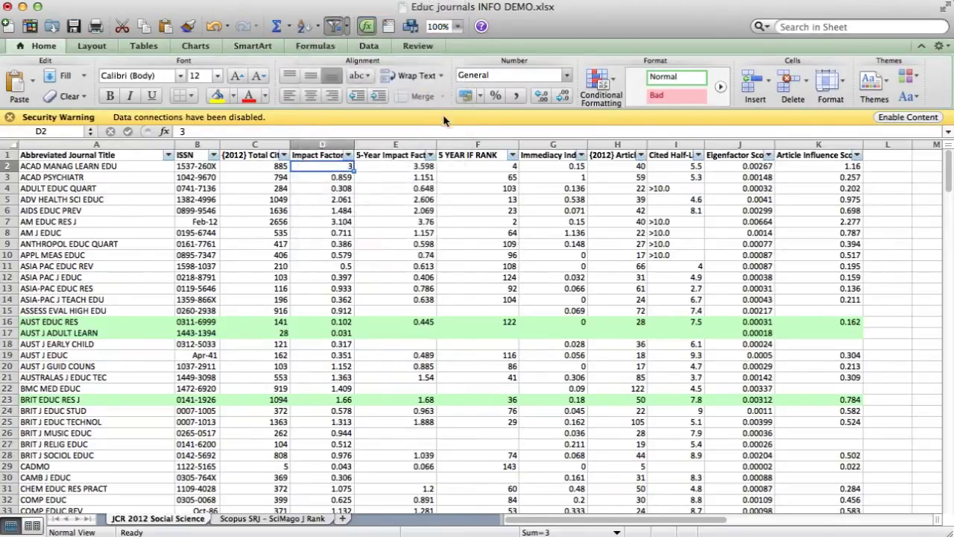
{"action": "left_click", "coordinate": [348, 156]}
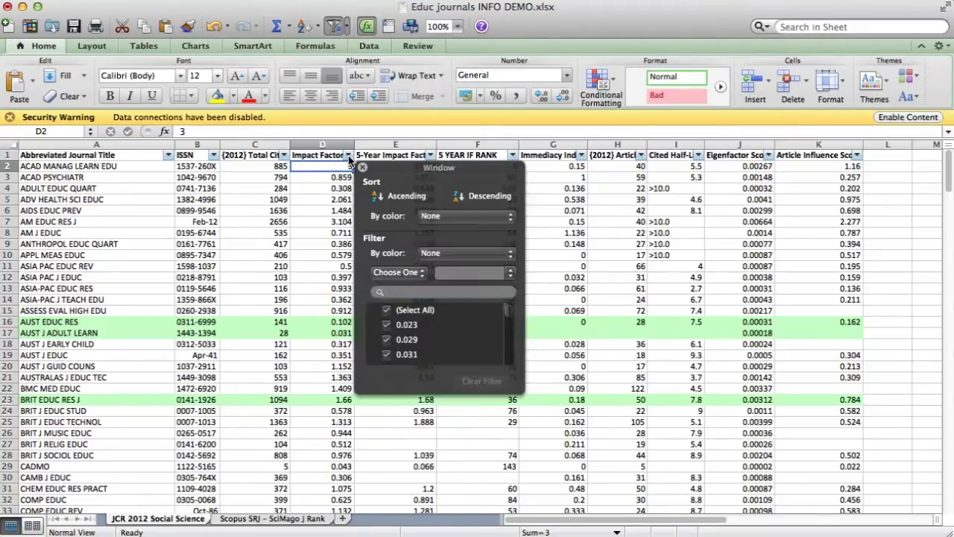
{"action": "left_click", "coordinate": [470, 194]}
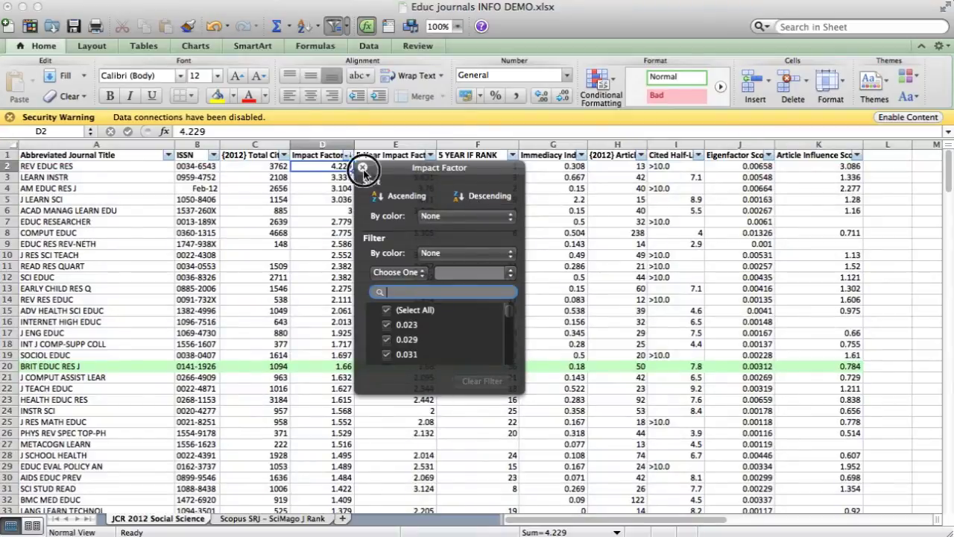
{"action": "left_click", "coordinate": [362, 168]}
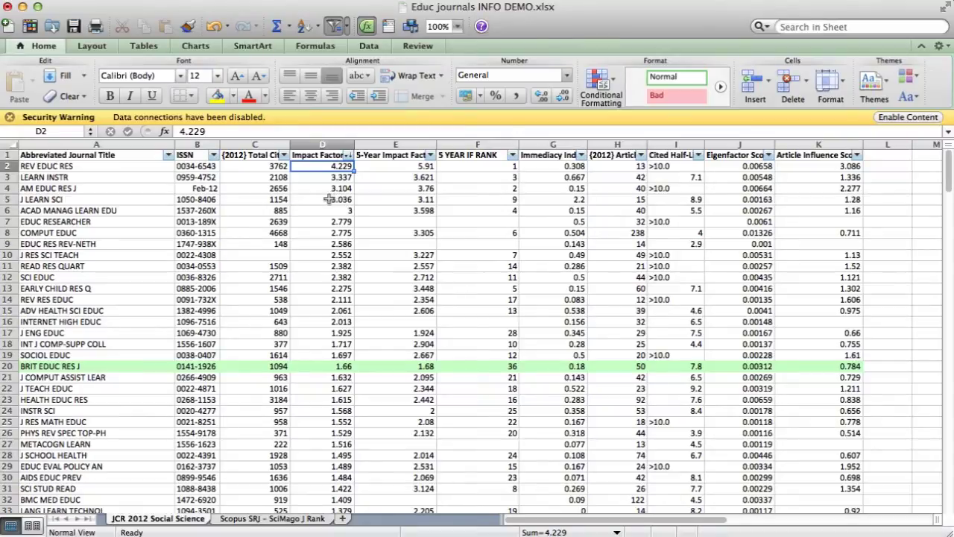
Insert a new column E before 5-Year Impact Factor, headed 'I.F. RANK'
{"action": "left_click", "coordinate": [372, 144]}
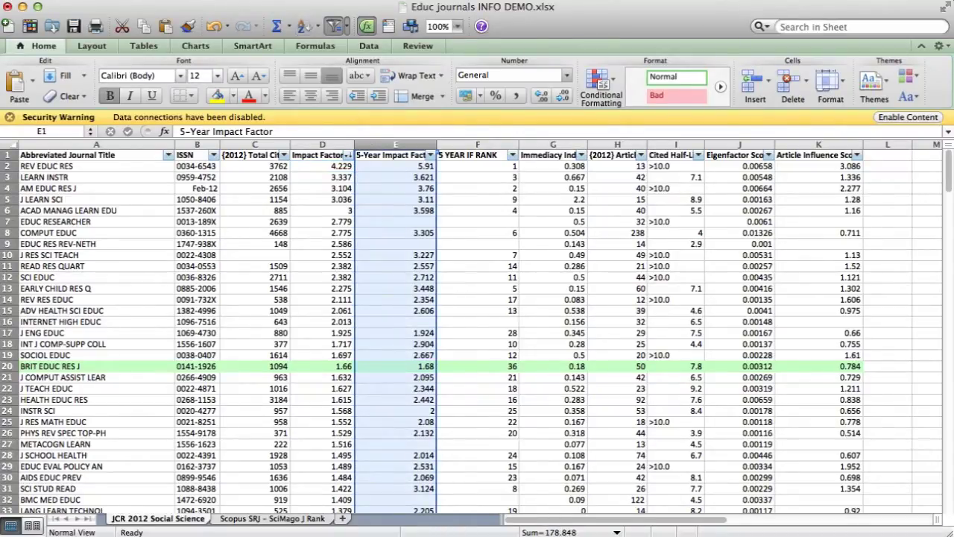
{"action": "left_click", "coordinate": [212, 0]}
{"action": "left_click", "coordinate": [213, 33]}
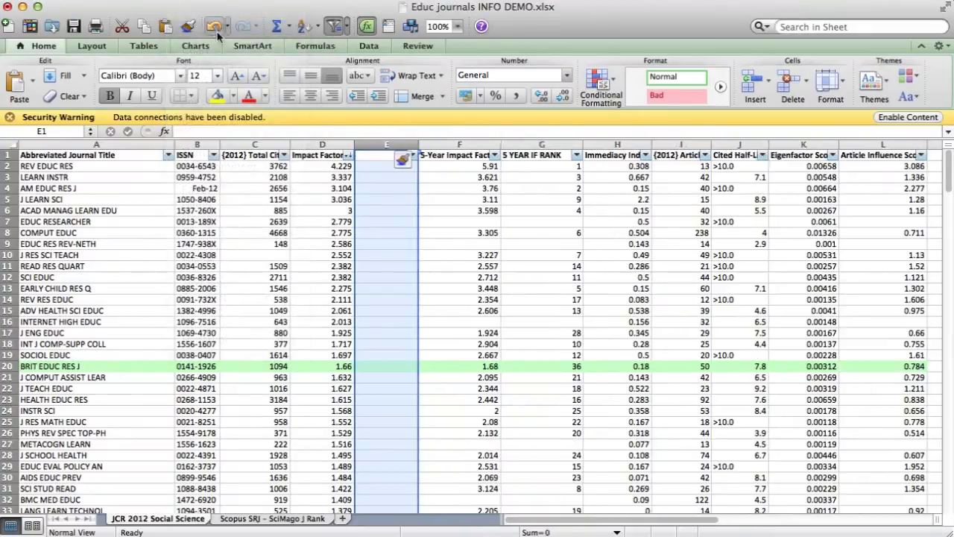
{"action": "left_click", "coordinate": [371, 158]}
{"action": "type", "text": "I."}
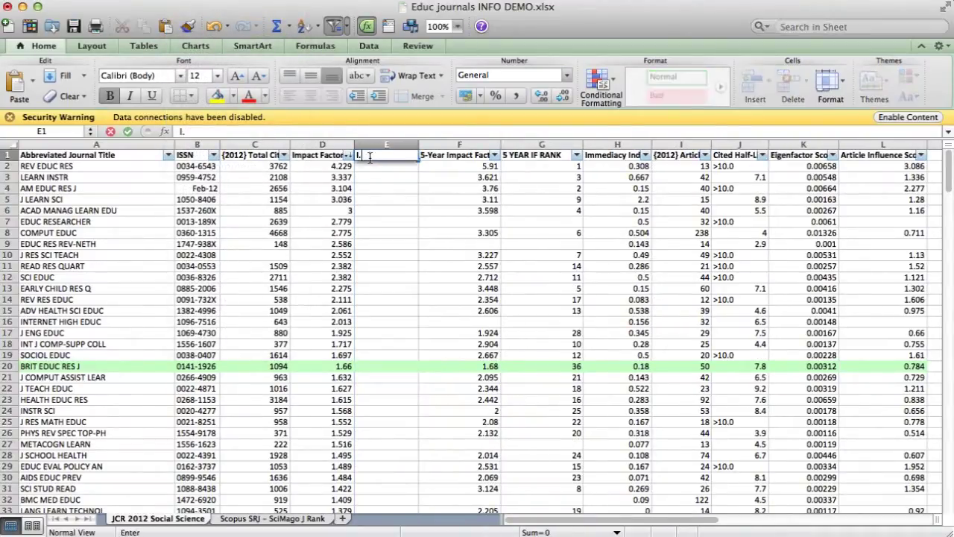
{"action": "type", "text": "F. RANK"}
{"action": "key", "text": "Return"}
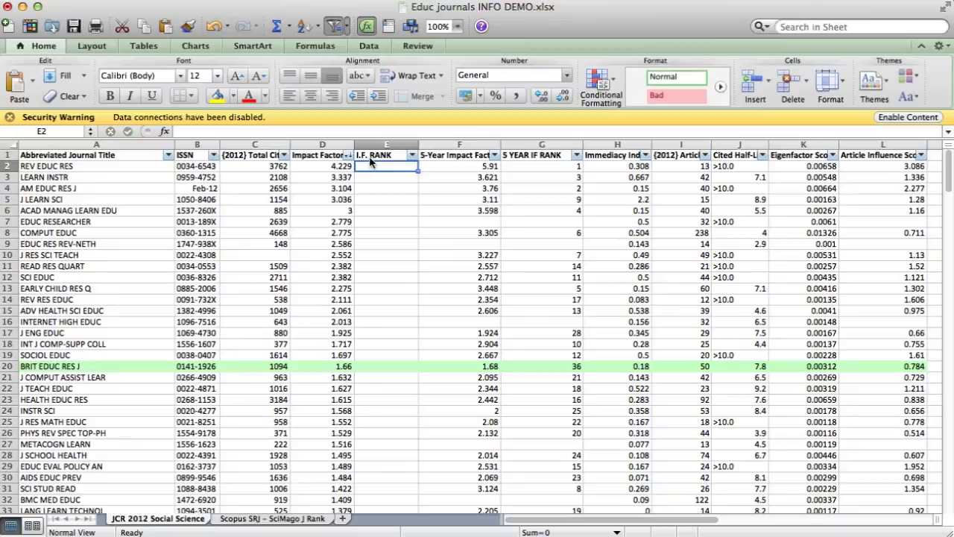
Enter 1 and 2 under I.F. RANK and fill the series down to 219
{"action": "type", "text": "1"}
{"action": "key", "text": "Return"}
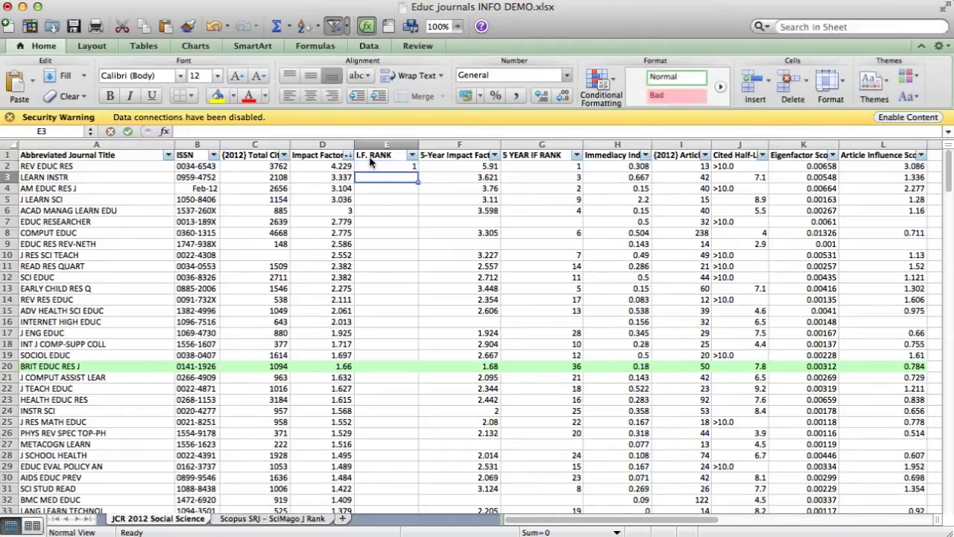
{"action": "type", "text": "2"}
{"action": "key", "text": "Return"}
{"action": "key", "text": "Up"}
{"action": "key", "text": "Up"}
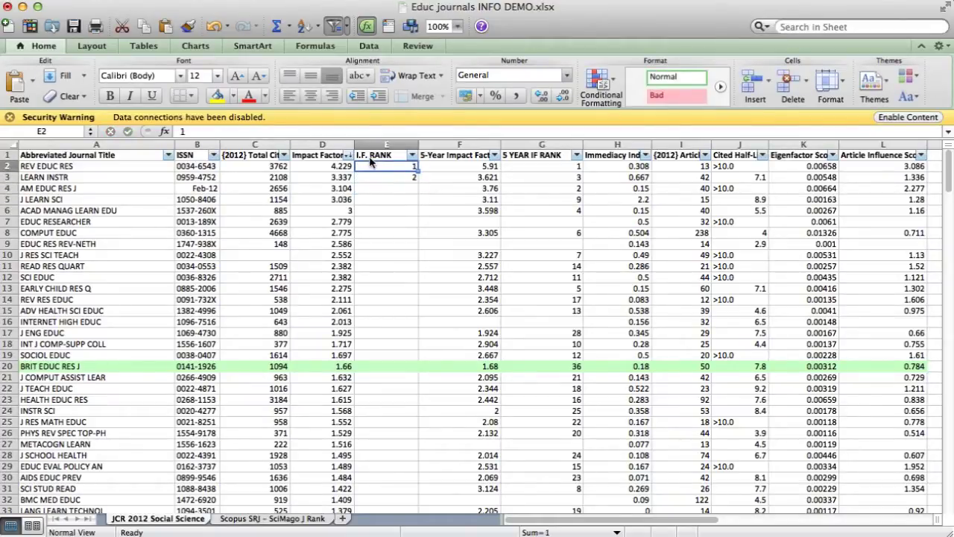
{"action": "key", "text": "shift+Down"}
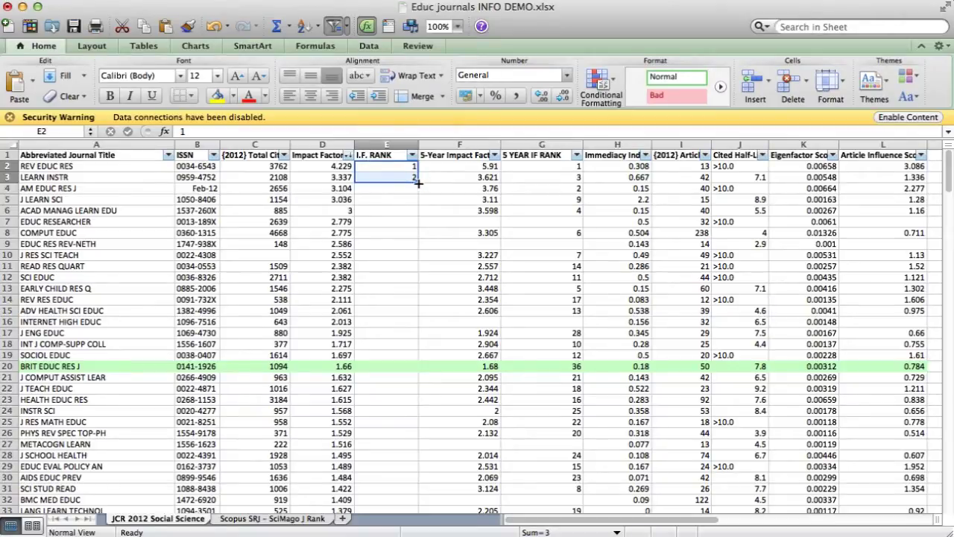
{"action": "left_click_drag", "start_coordinate": [418, 183], "coordinate": [400, 306]}
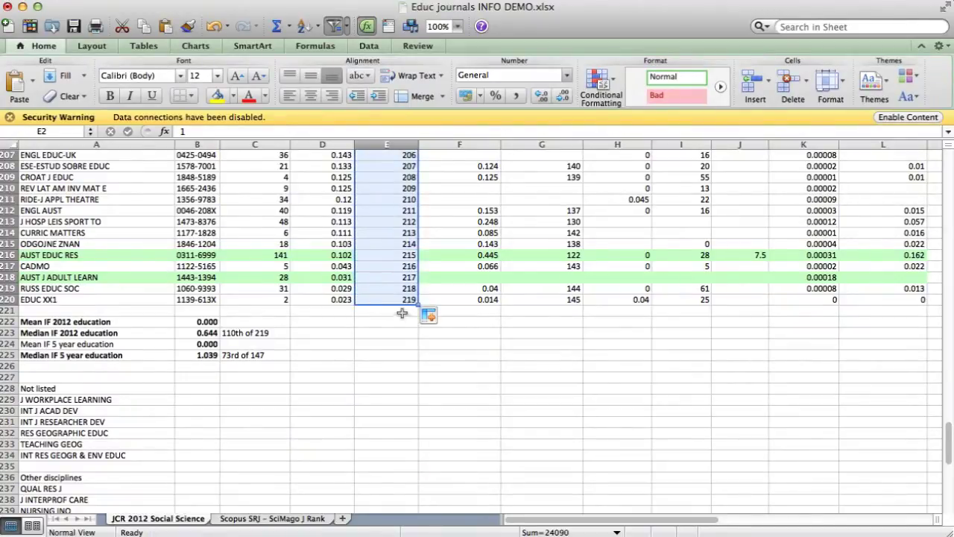
{"action": "left_click", "coordinate": [400, 311]}
{"action": "left_click", "coordinate": [383, 299]}
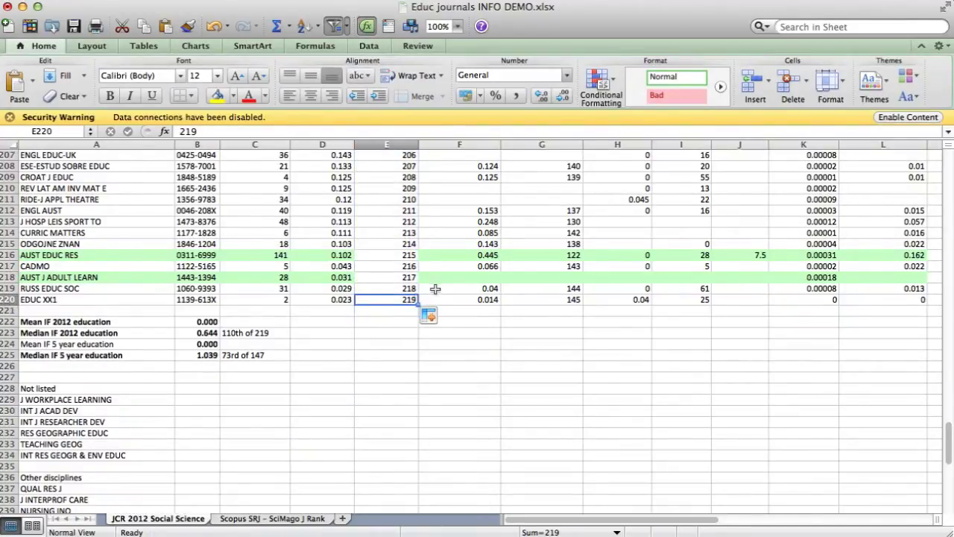
Re-sort the journals alphabetically by title
{"action": "scroll", "coordinate": [369, 289], "scroll_direction": "up", "scroll_amount": 20}
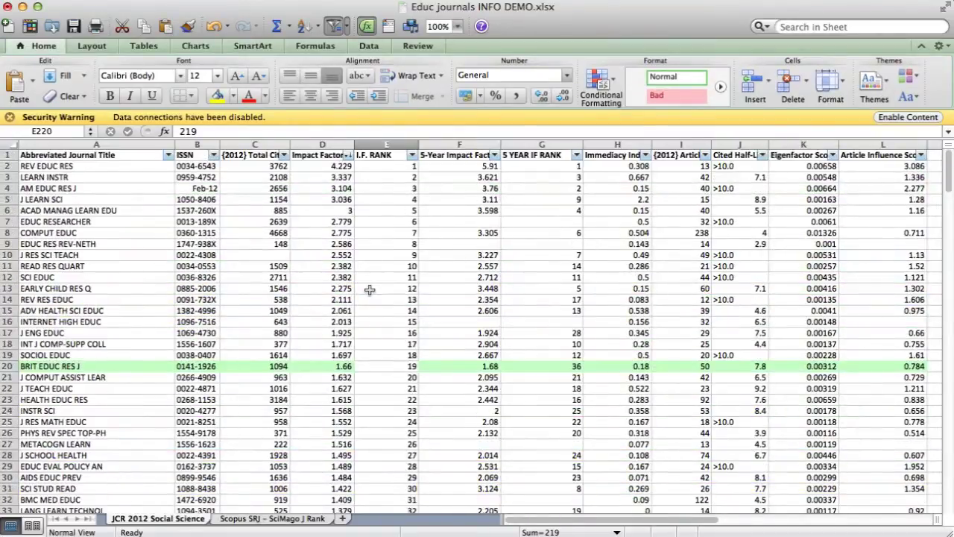
{"action": "left_click", "coordinate": [169, 155]}
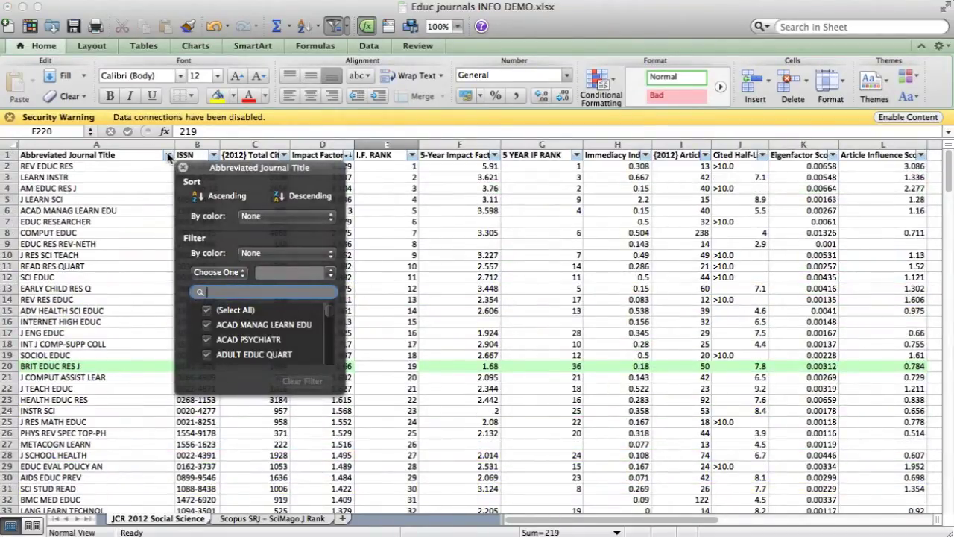
{"action": "left_click", "coordinate": [212, 196]}
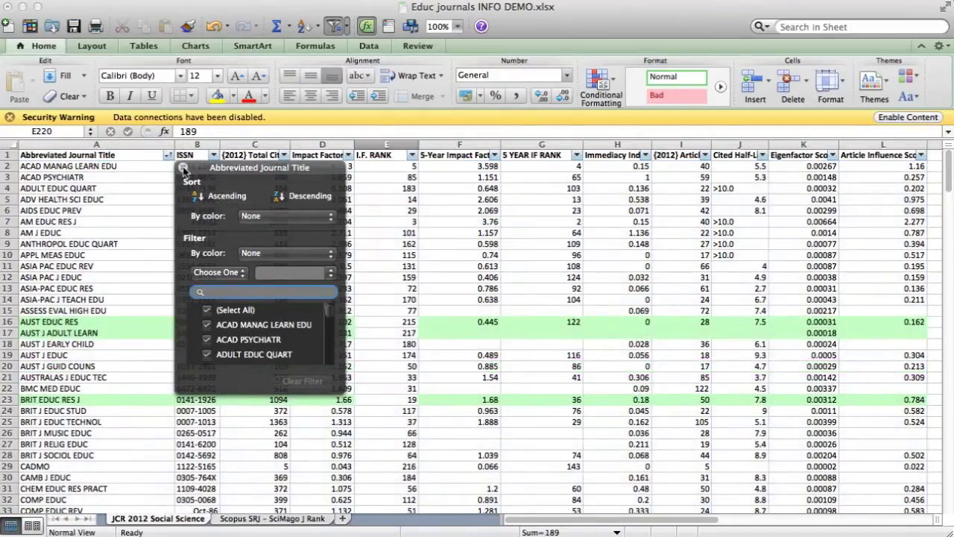
{"action": "left_click", "coordinate": [183, 167]}
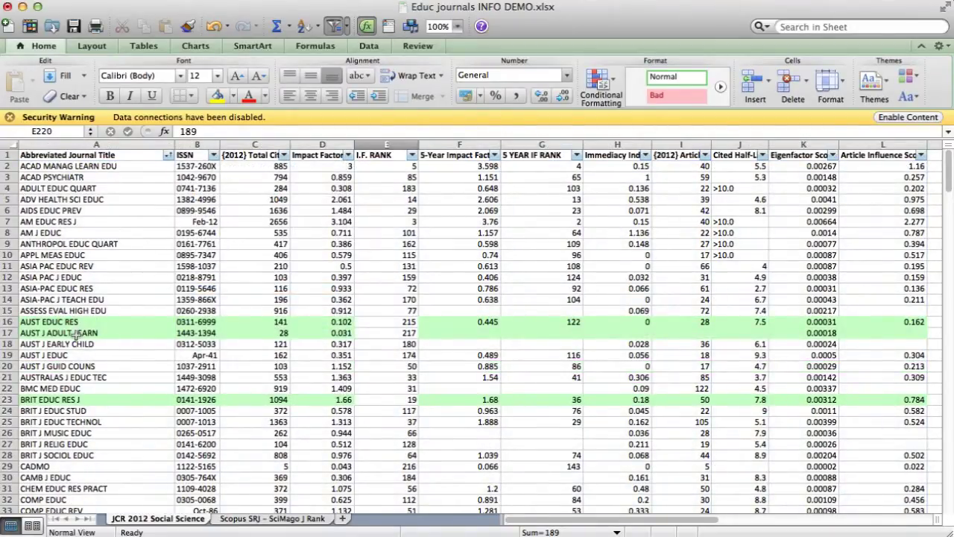
Check BRIT EDUC RES J's Impact Factor and I.F. RANK values
{"action": "left_click", "coordinate": [78, 400]}
{"action": "key", "text": "Right"}
{"action": "key", "text": "Right"}
{"action": "key", "text": "Right"}
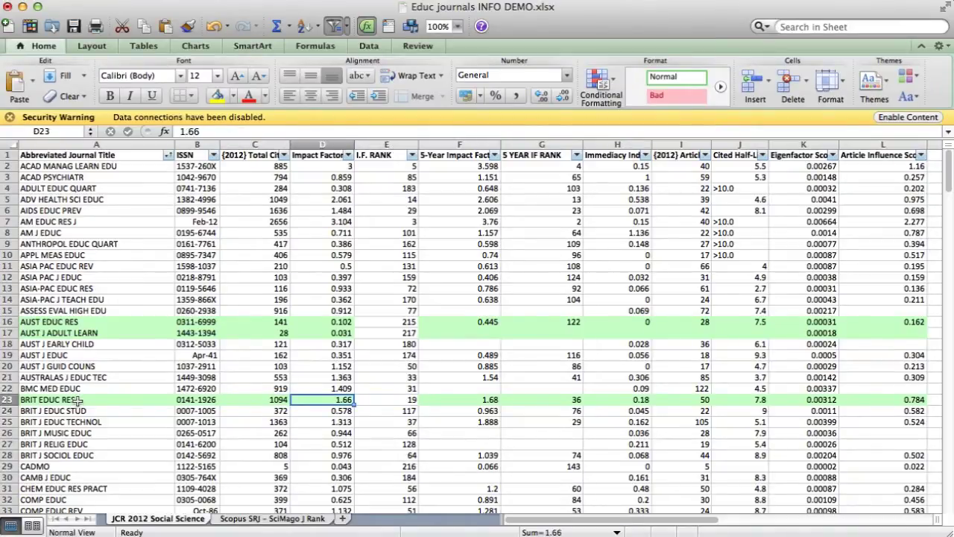
{"action": "key", "text": "Right"}
{"action": "key", "text": "Left"}
{"action": "key", "text": "Right"}
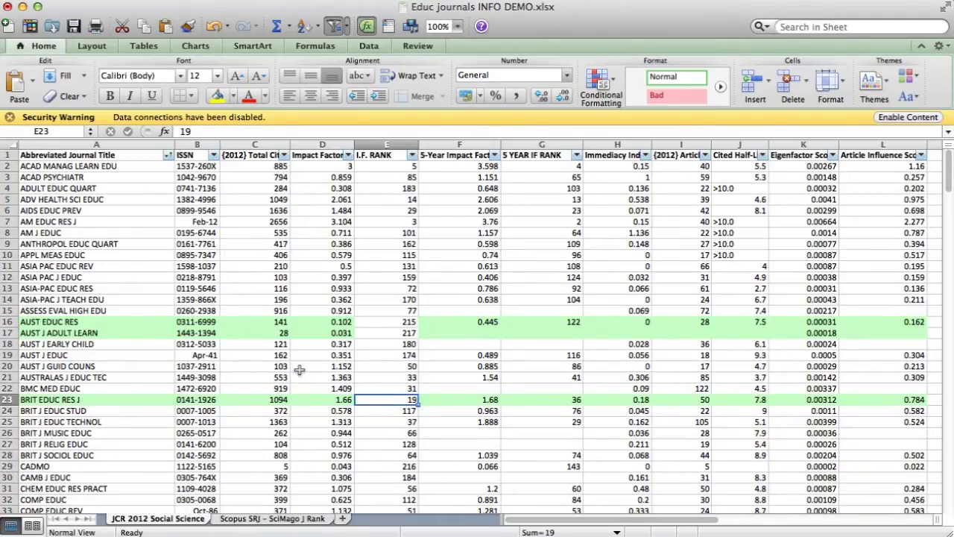
Find STUD HIGH EDUC's impact factor 1.036 and I.F. RANK 58
{"action": "scroll", "coordinate": [298, 370], "scroll_direction": "down", "scroll_amount": 20}
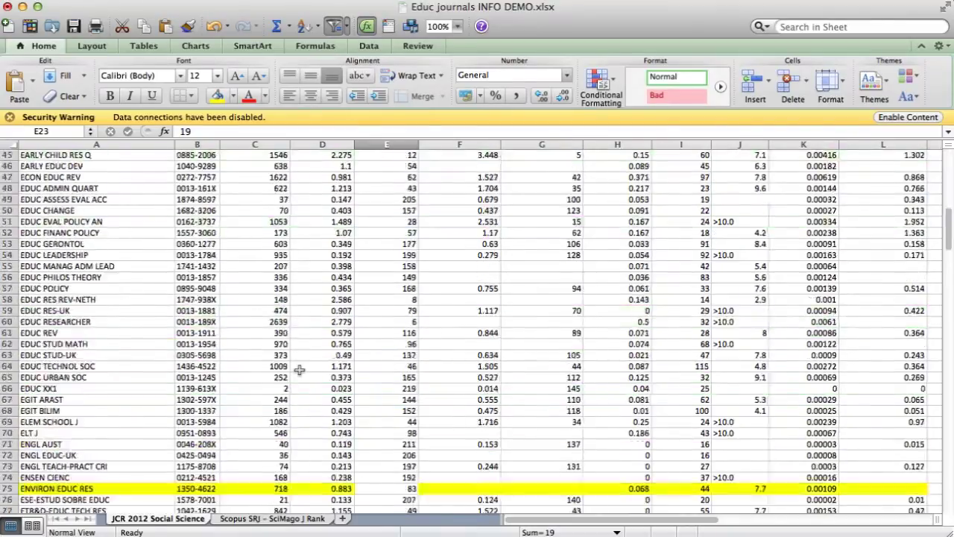
{"action": "scroll", "coordinate": [299, 369], "scroll_direction": "down", "scroll_amount": 5}
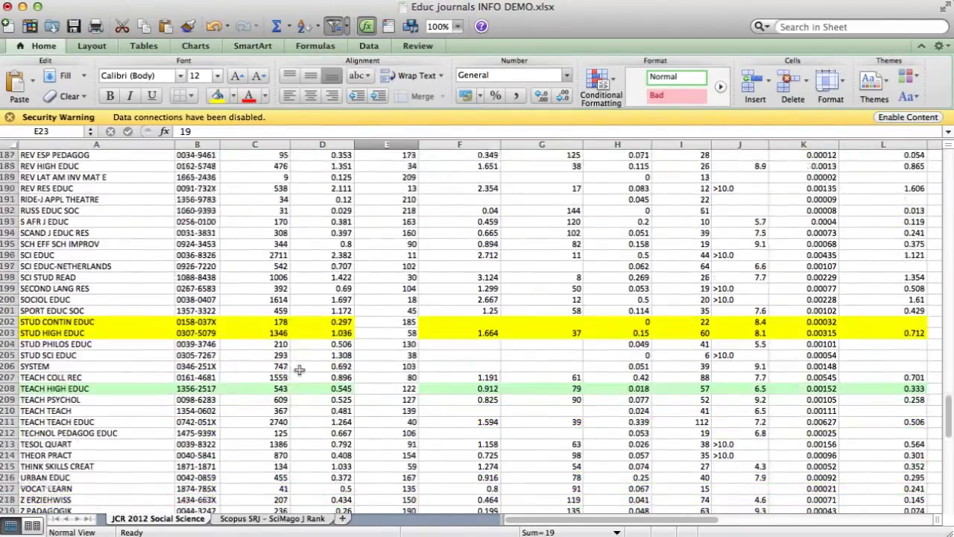
{"action": "left_click", "coordinate": [108, 321]}
{"action": "key", "text": "Right"}
{"action": "key", "text": "Right"}
{"action": "key", "text": "Right"}
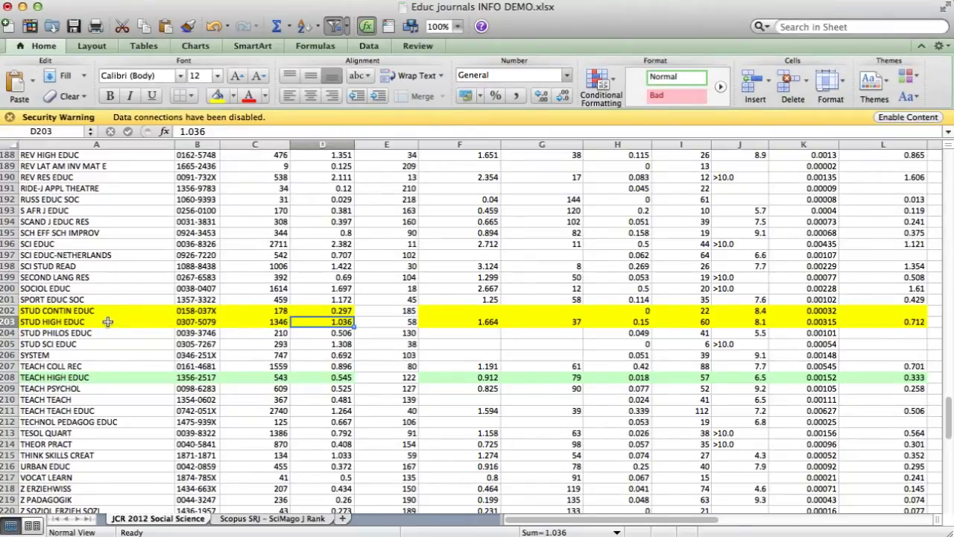
{"action": "key", "text": "Right"}
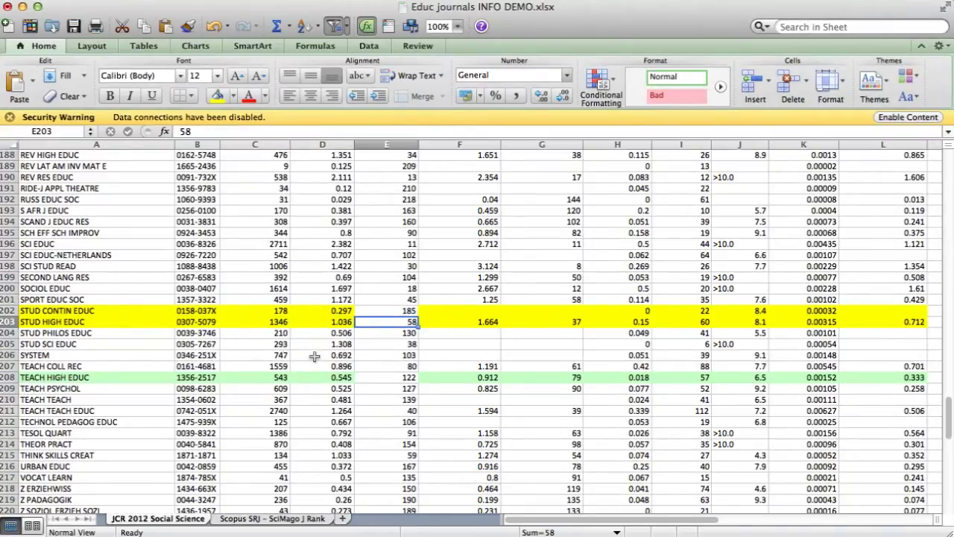
{"action": "scroll", "coordinate": [359, 372], "scroll_direction": "up", "scroll_amount": 20}
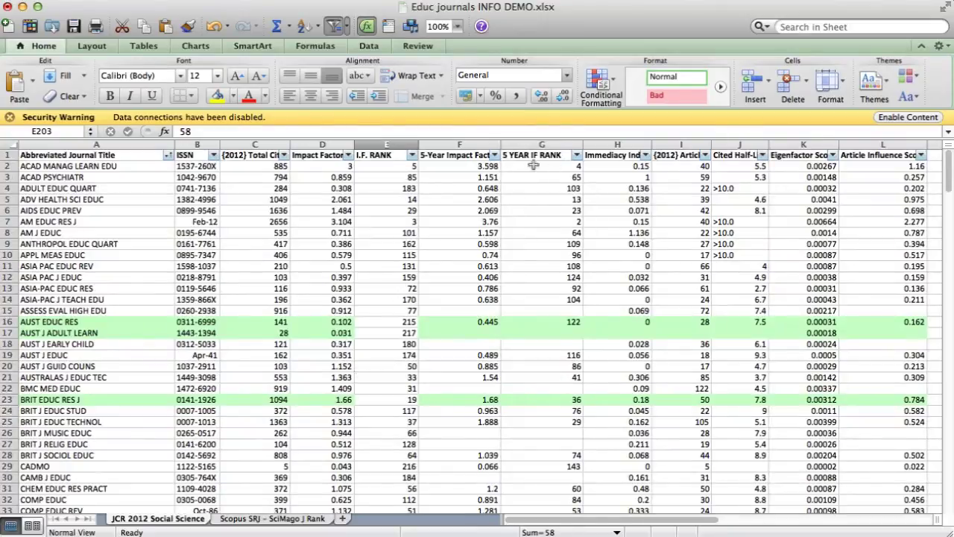
{"action": "left_click", "coordinate": [547, 144]}
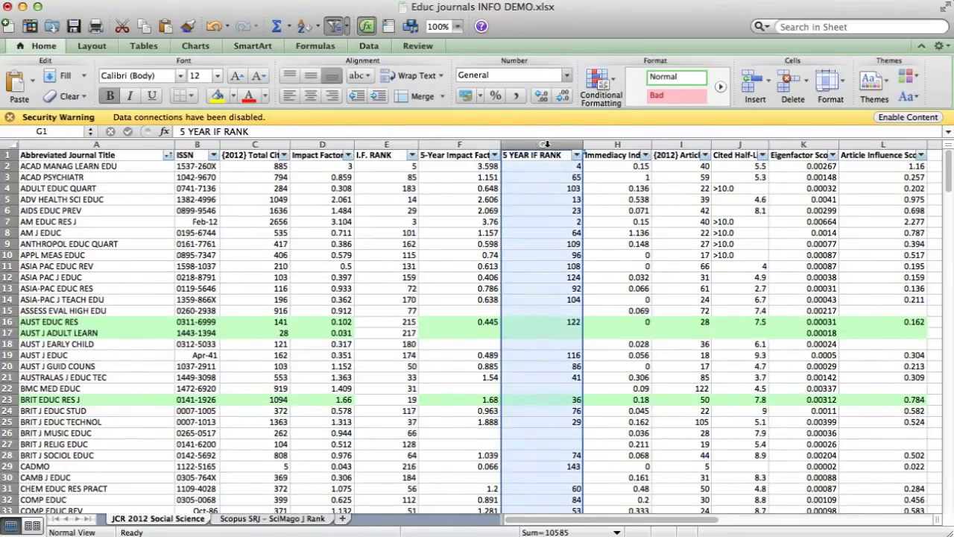
{"action": "left_click", "coordinate": [313, 243]}
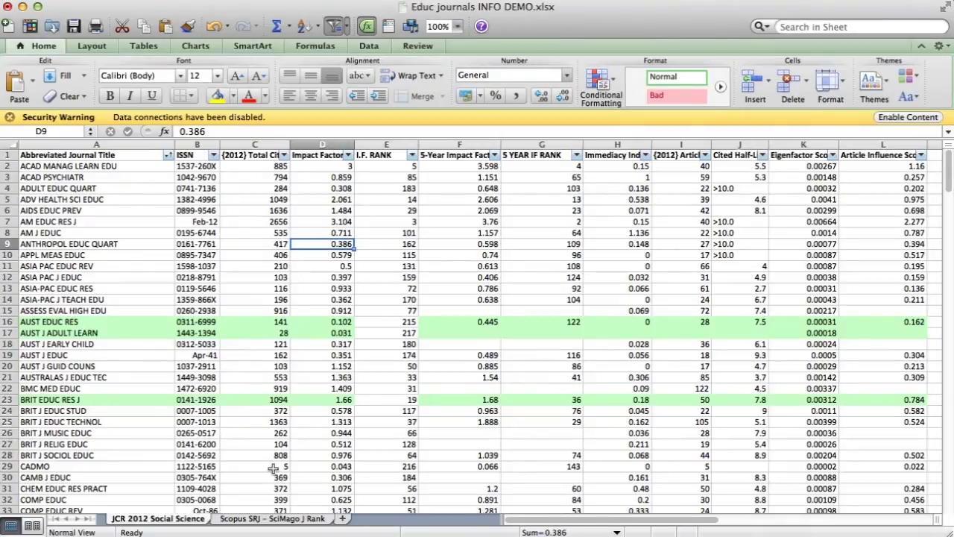
Switch to the Scopus SRJ – SciMago J Rank sheet and review the mean and median rows at the bottom
{"action": "left_click", "coordinate": [246, 519]}
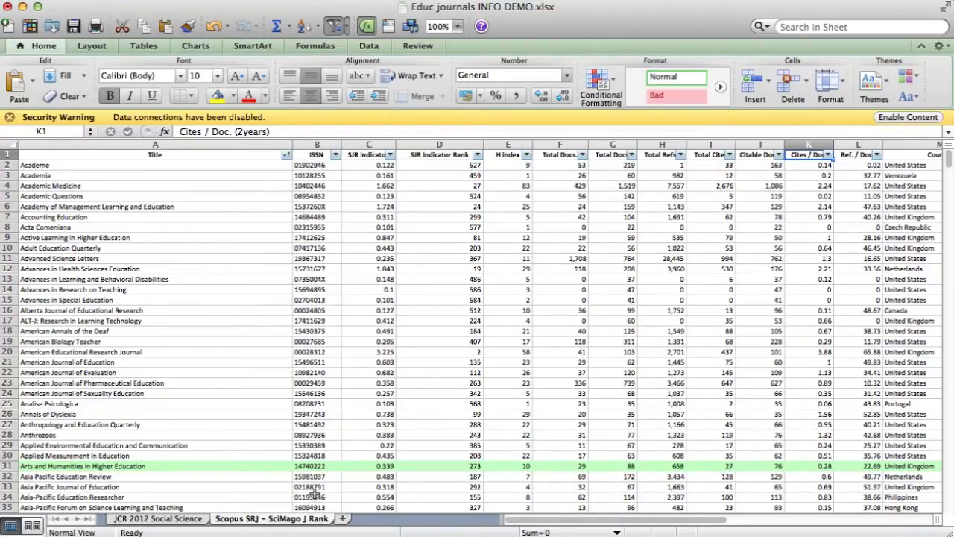
{"action": "scroll", "coordinate": [384, 211], "scroll_direction": "down", "scroll_amount": 20}
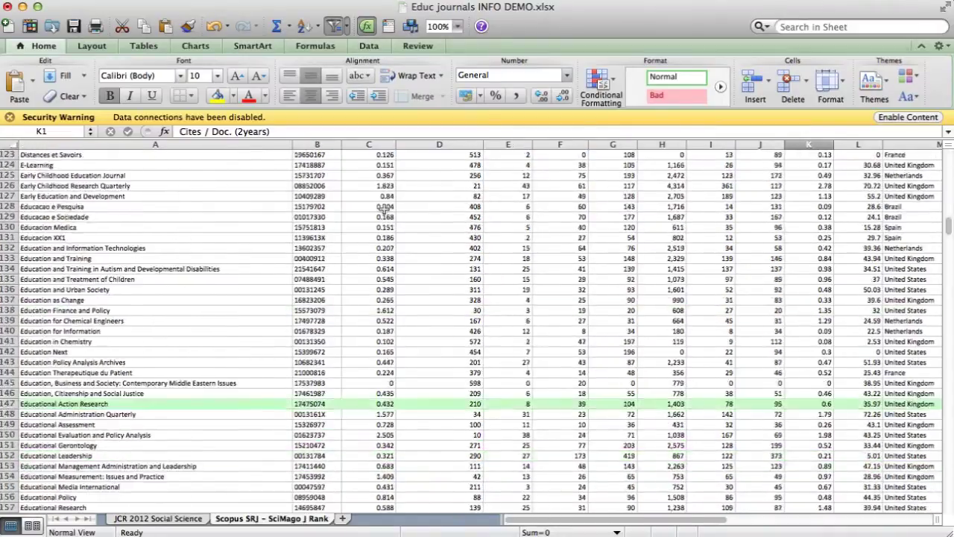
{"action": "scroll", "coordinate": [384, 211], "scroll_direction": "down", "scroll_amount": 15}
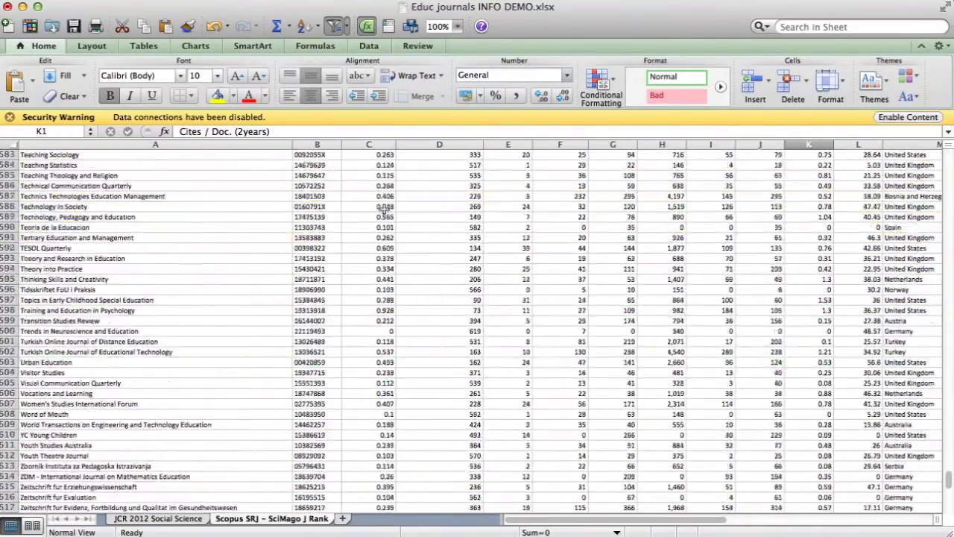
{"action": "scroll", "coordinate": [384, 211], "scroll_direction": "up", "scroll_amount": 8}
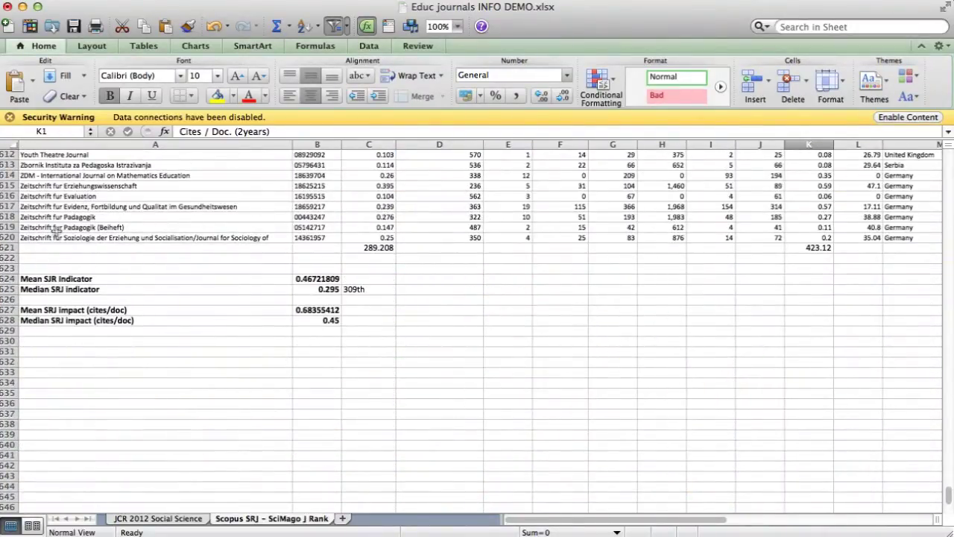
{"action": "scroll", "coordinate": [307, 280], "scroll_direction": "up", "scroll_amount": 20}
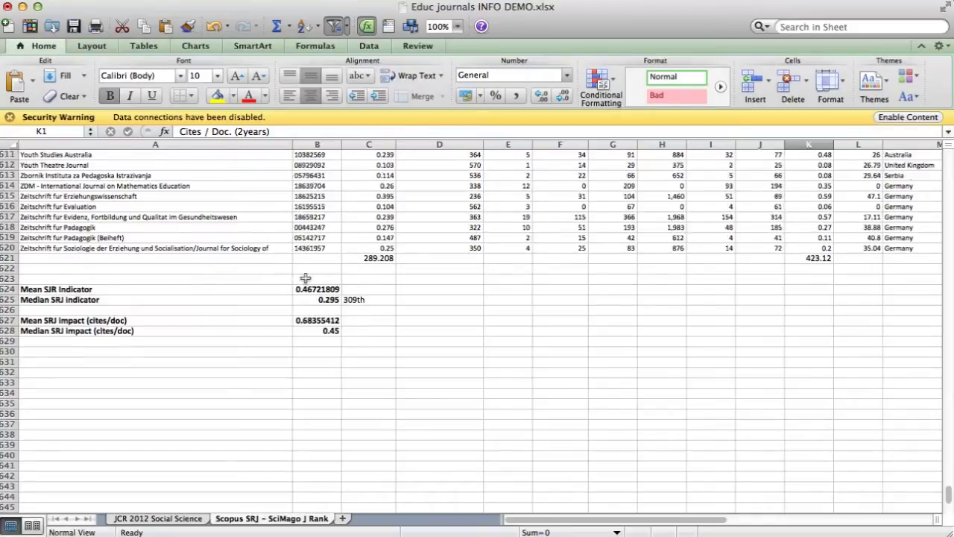
{"action": "scroll", "coordinate": [306, 278], "scroll_direction": "up", "scroll_amount": 20}
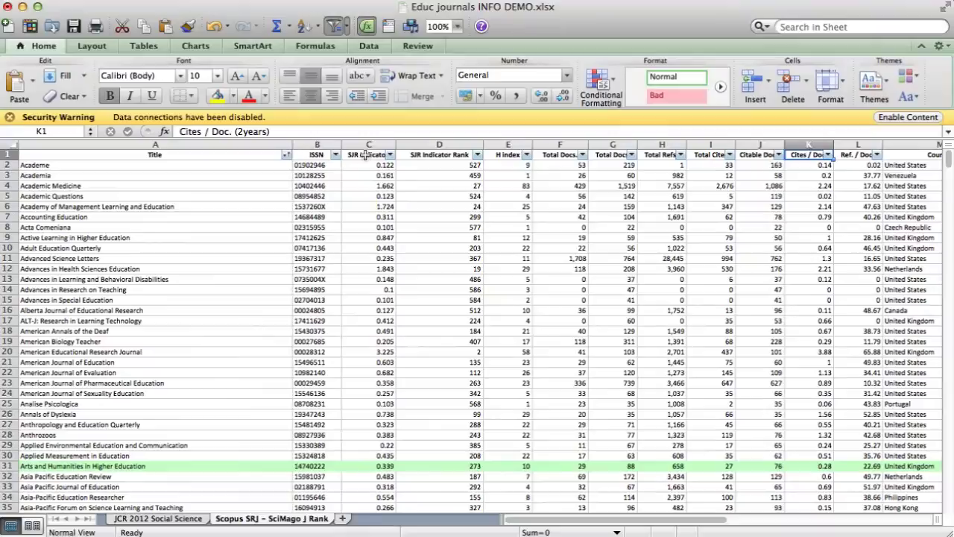
Locate Studies in Higher Education at row 569, showing SJR indicator 1.49 and rank 38
{"action": "left_click", "coordinate": [445, 144]}
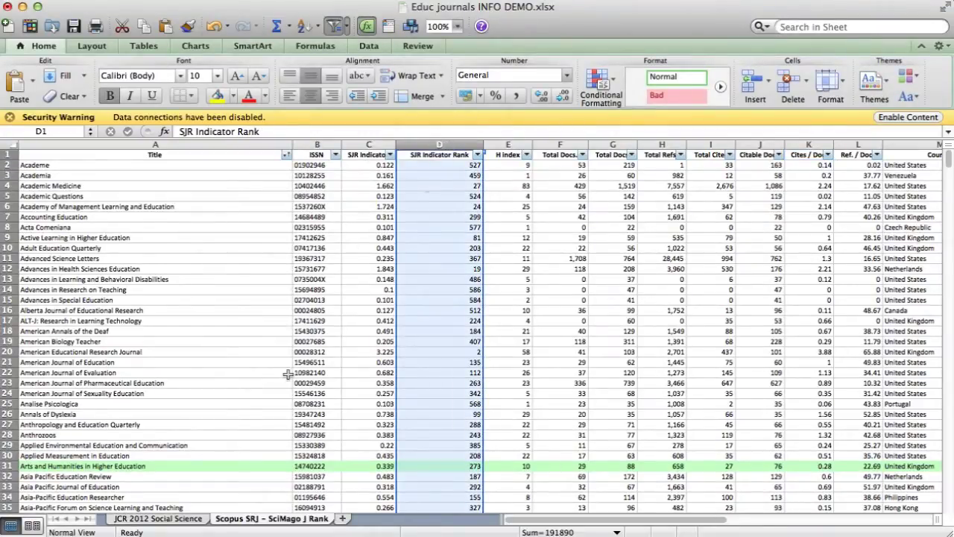
{"action": "left_click", "coordinate": [288, 433]}
{"action": "scroll", "coordinate": [288, 433], "scroll_direction": "down", "scroll_amount": 20}
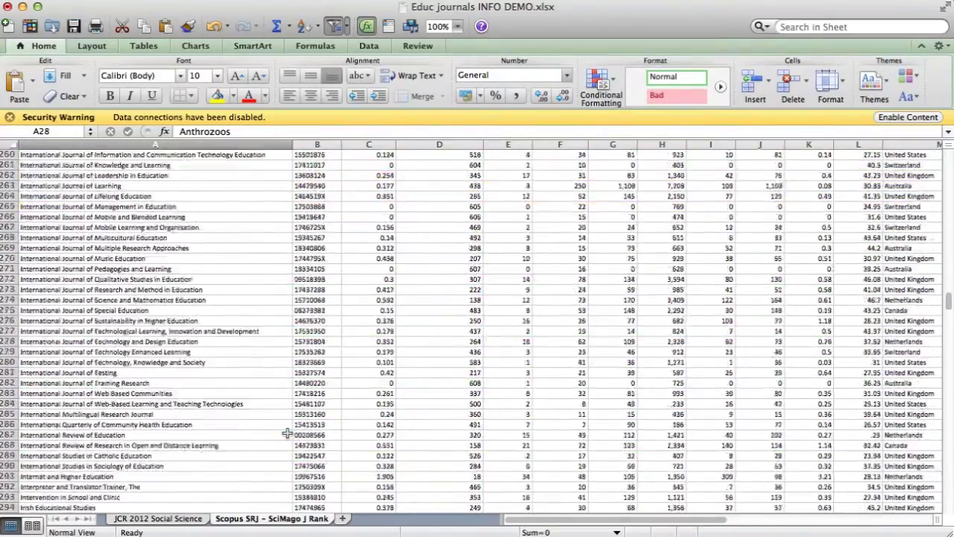
{"action": "scroll", "coordinate": [287, 433], "scroll_direction": "down", "scroll_amount": 20}
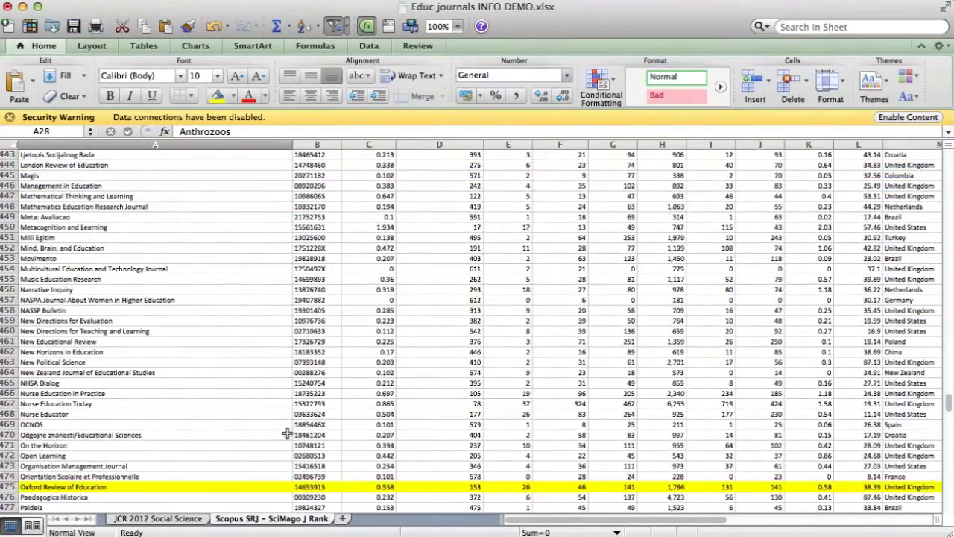
{"action": "scroll", "coordinate": [287, 433], "scroll_direction": "down", "scroll_amount": 20}
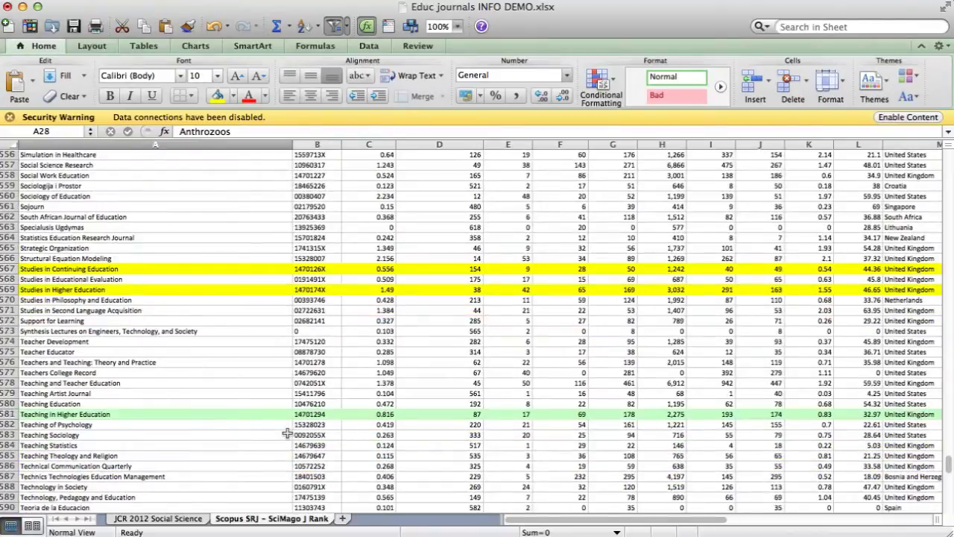
{"action": "left_click", "coordinate": [352, 300]}
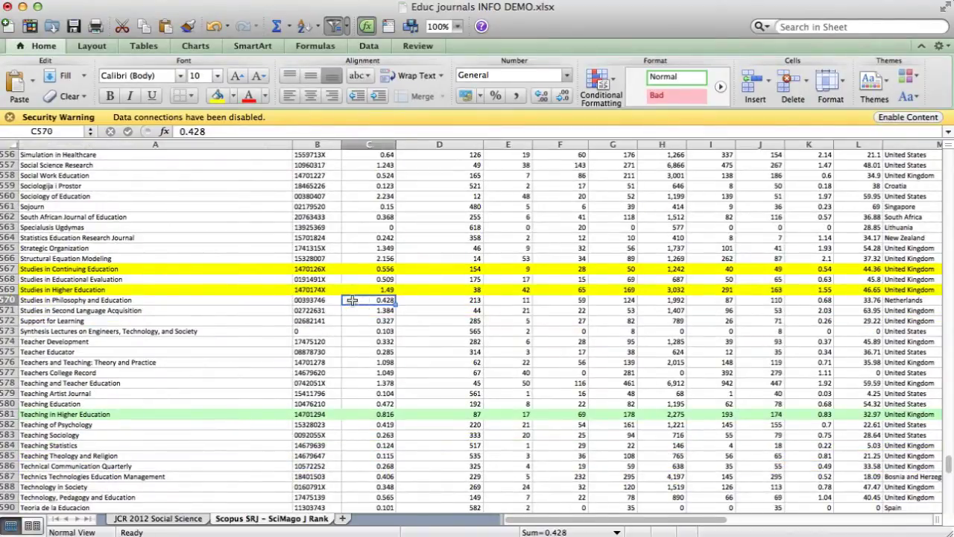
{"action": "key", "text": "Right"}
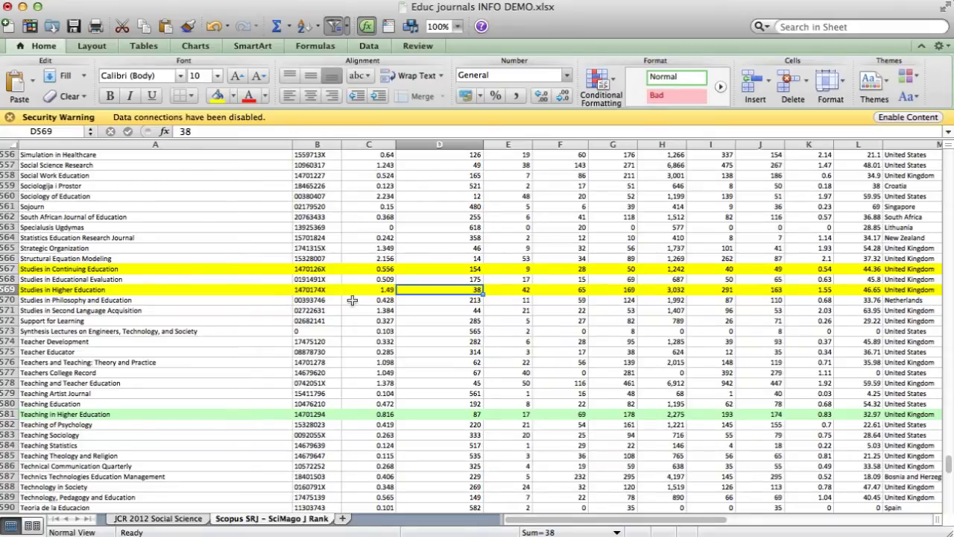
{"action": "left_click", "coordinate": [166, 519]}
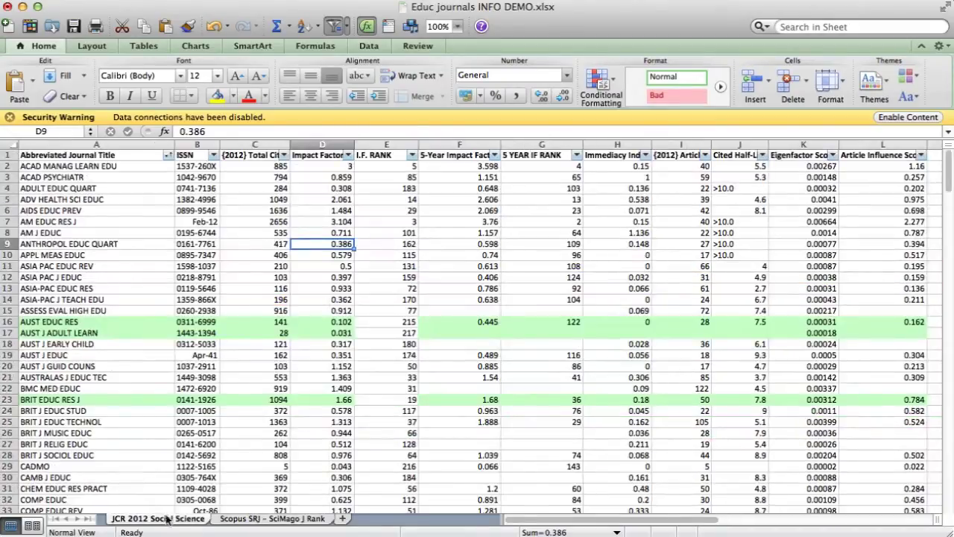
{"action": "scroll", "coordinate": [137, 356], "scroll_direction": "down", "scroll_amount": 20}
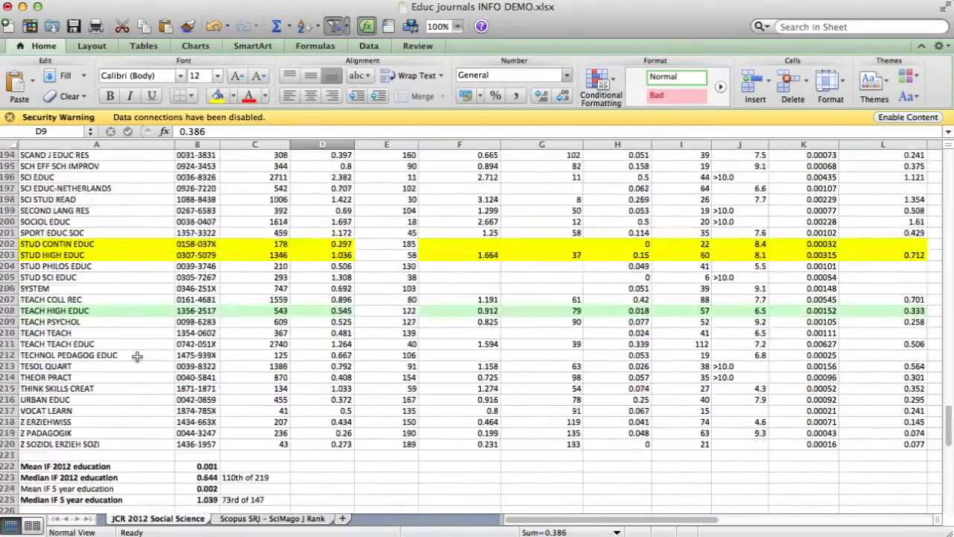
{"action": "scroll", "coordinate": [137, 356], "scroll_direction": "down", "scroll_amount": 5}
{"action": "scroll", "coordinate": [137, 357], "scroll_direction": "up", "scroll_amount": 8}
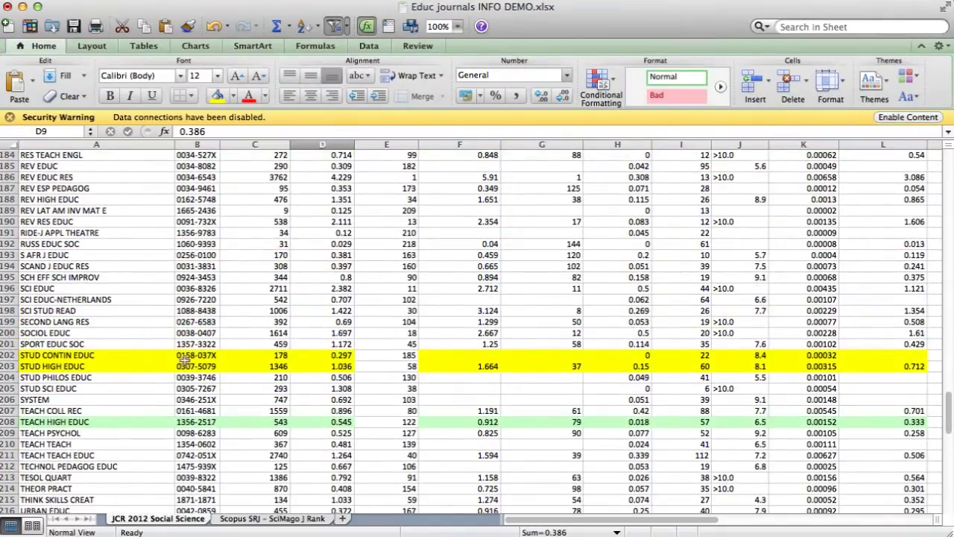
{"action": "left_click", "coordinate": [384, 369]}
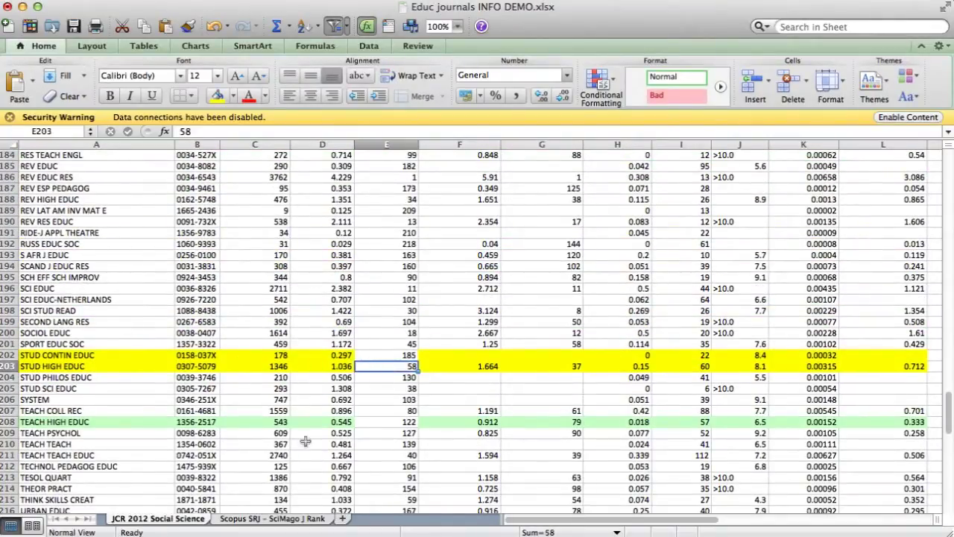
{"action": "left_click", "coordinate": [274, 519]}
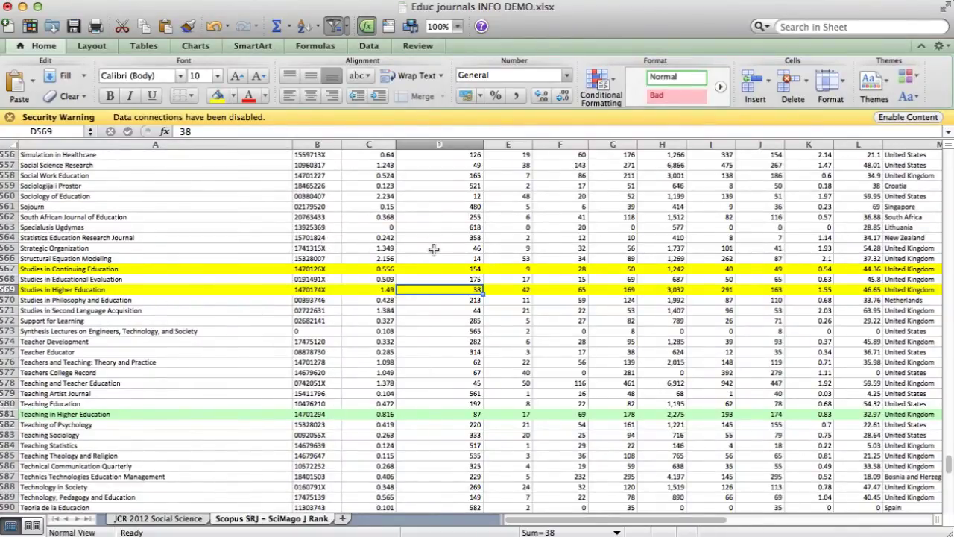
Scroll the Scopus sheet back to row 1, starting with Academe
{"action": "scroll", "coordinate": [433, 248], "scroll_direction": "up", "scroll_amount": 20}
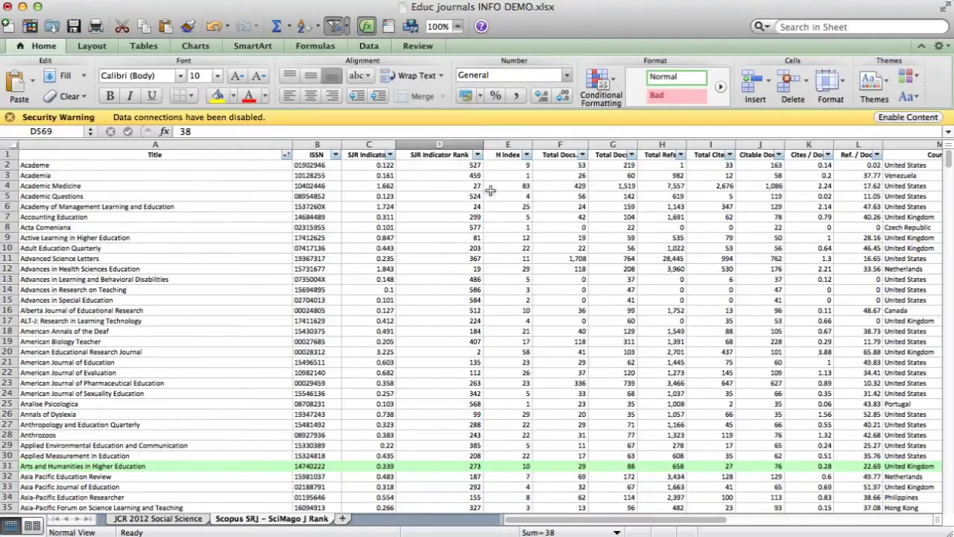
{"action": "left_click", "coordinate": [808, 146]}
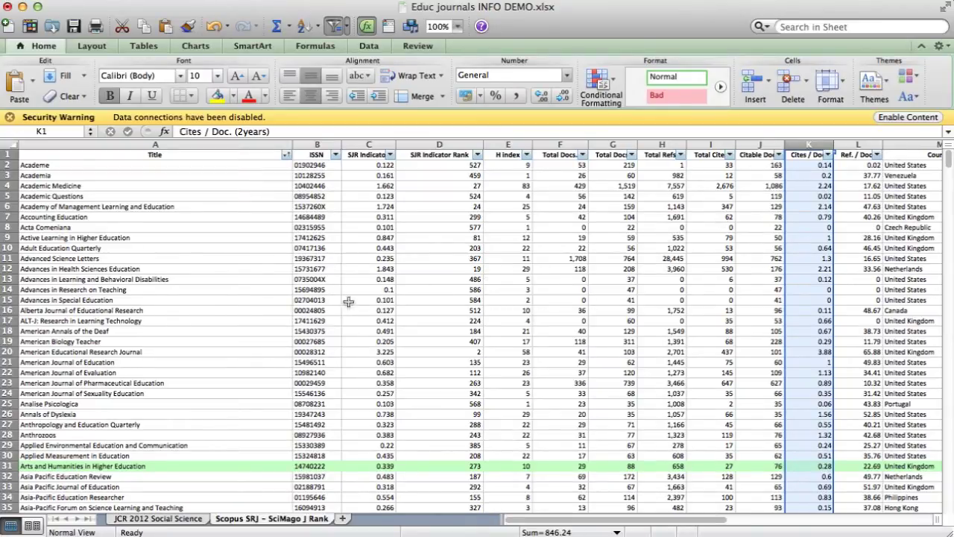
{"action": "left_click", "coordinate": [319, 310]}
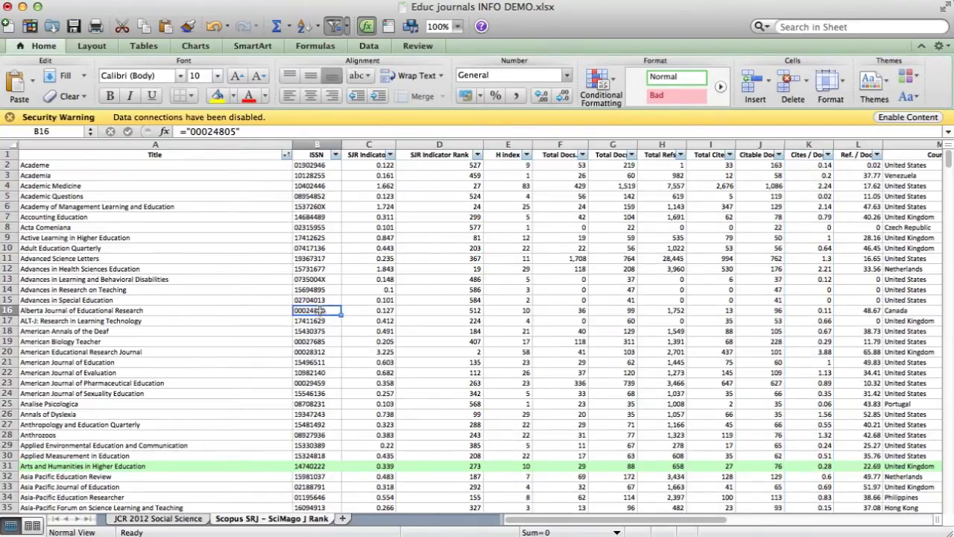